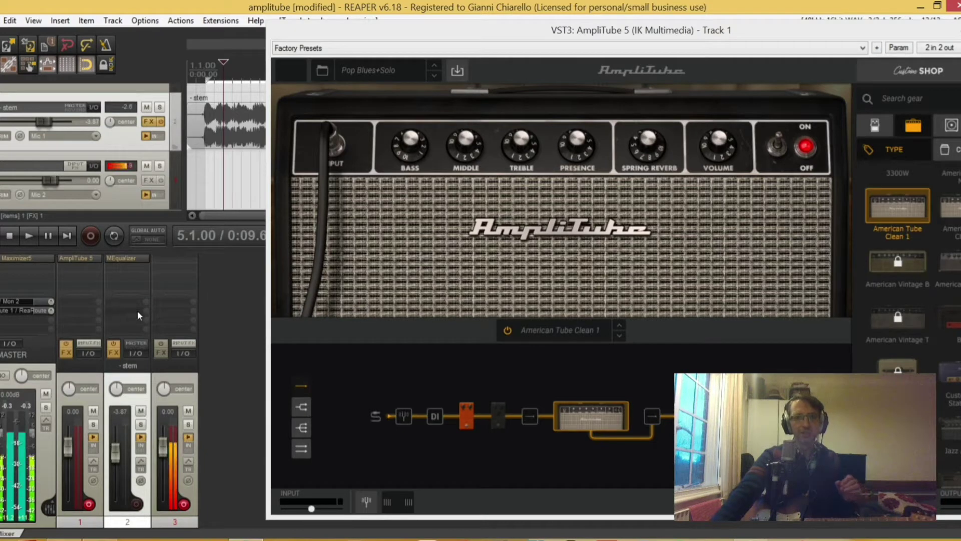
Inspect the master track's hardware output controls for ReaRoute 1 / ReaRoute 2, leaving the settings as they are.
left_click(20, 311)
left_click_drag(88, 322, 159, 270)
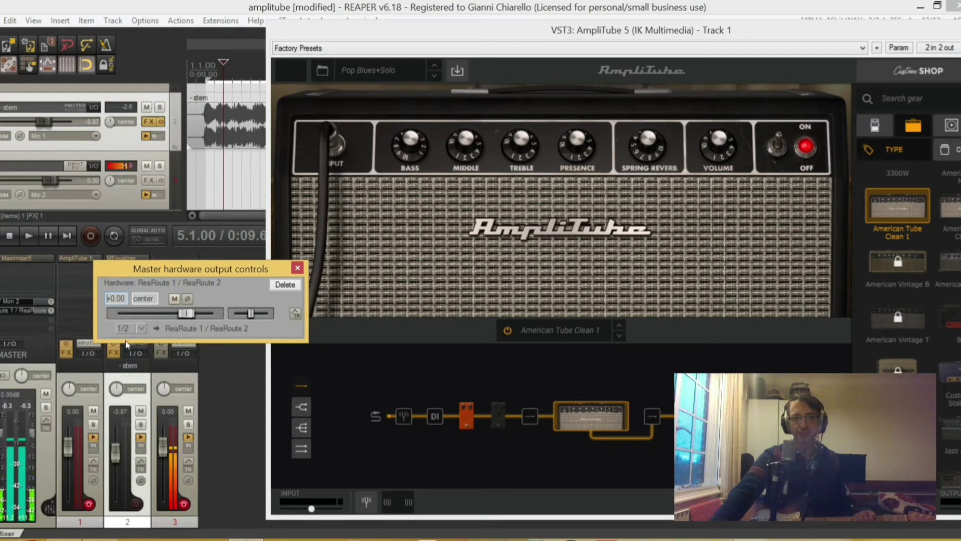
left_click(298, 267)
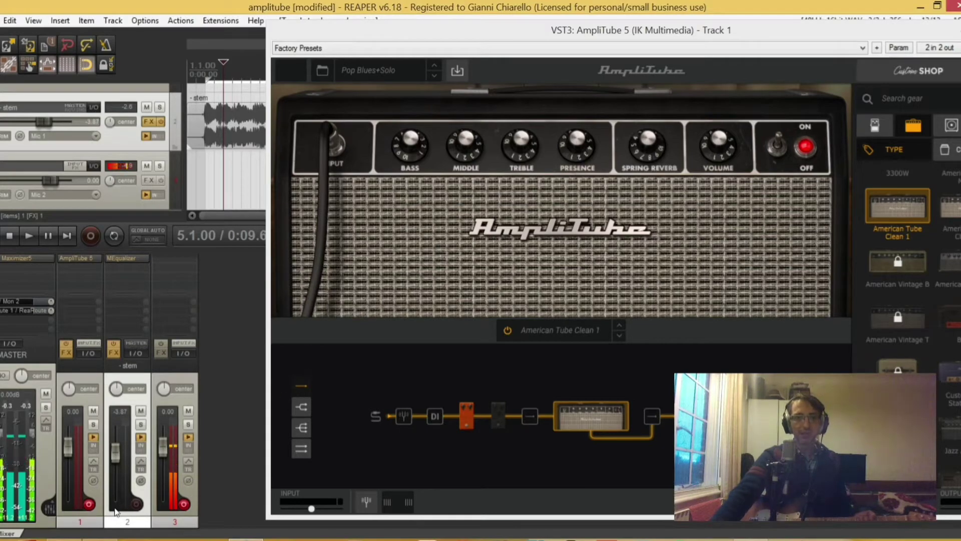
key("alt+Tab")
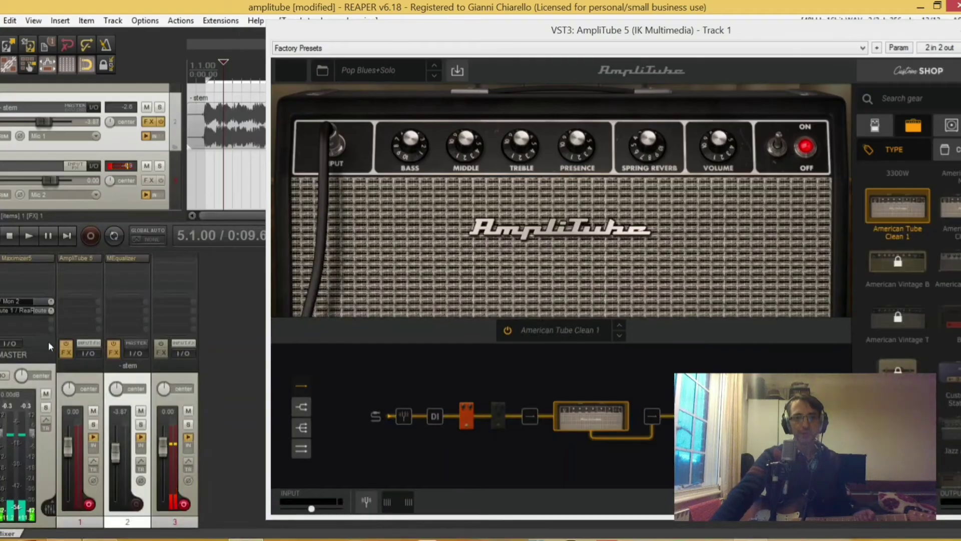
Review the master track's audio hardware outputs and the list of ReaRoute outputs available for adding.
left_click(38, 321)
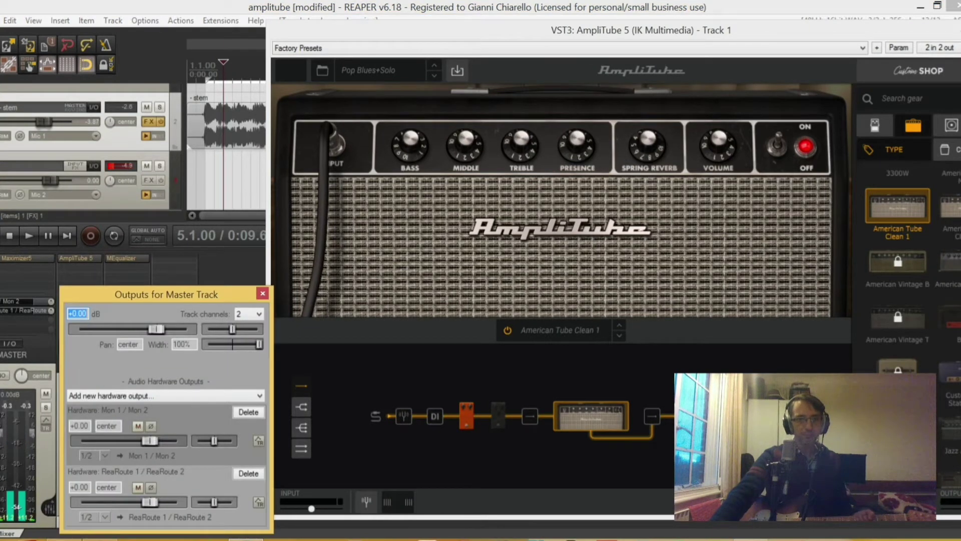
left_click(108, 396)
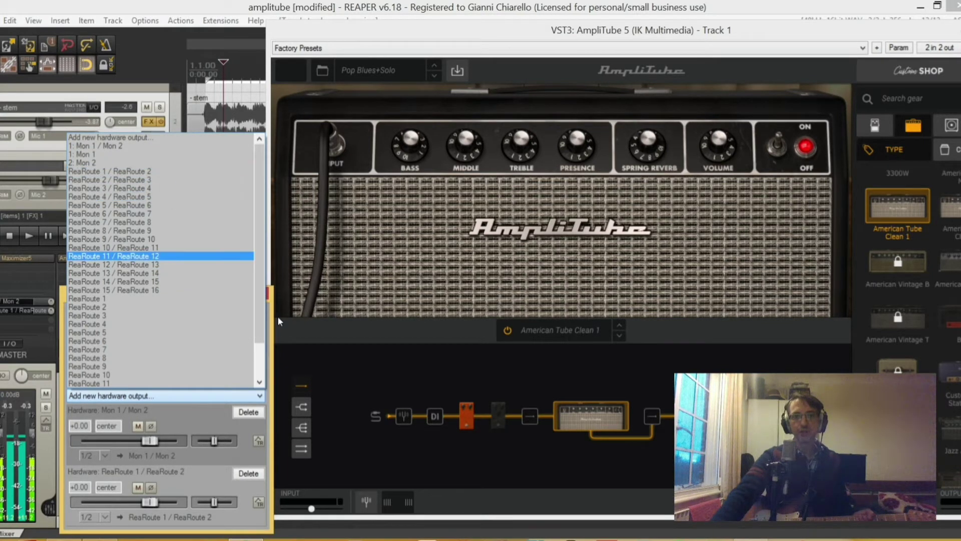
left_click(268, 294)
left_click(264, 294)
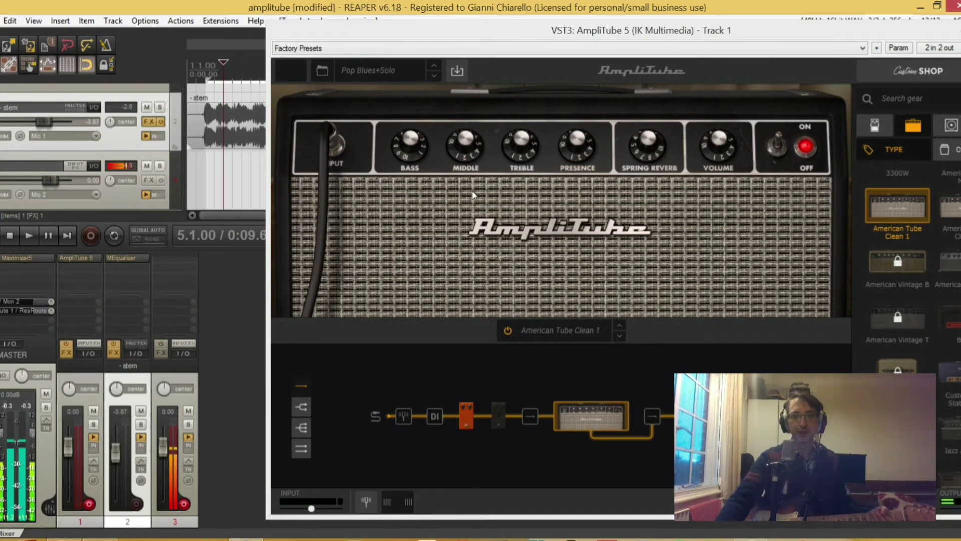
Play the stem track for a few seconds to hear it through the master output, and stop playback.
left_click(26, 239)
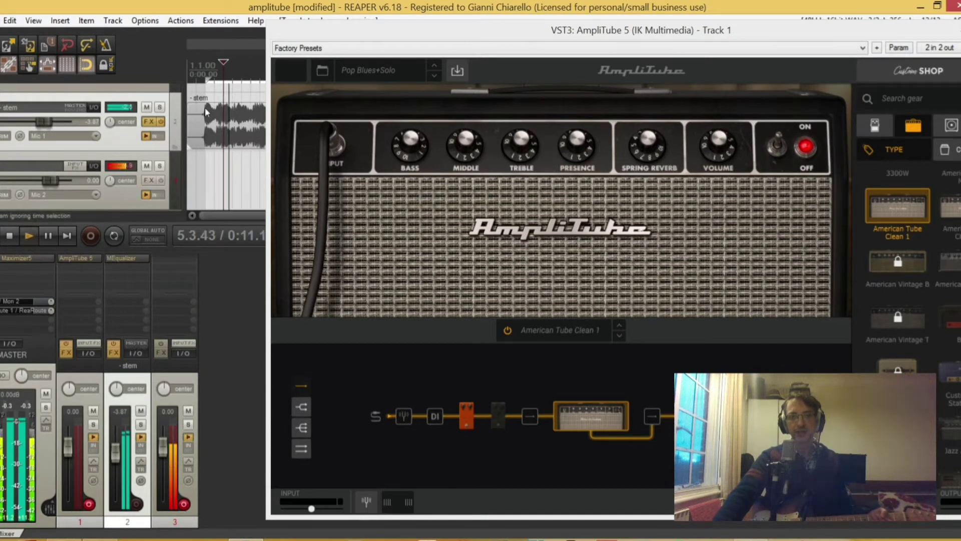
left_click(9, 235)
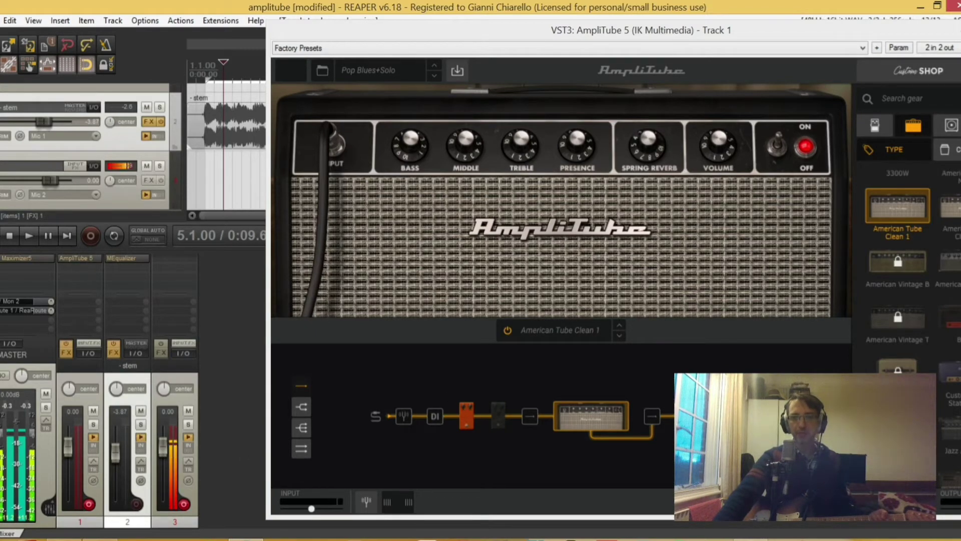
Switch to OBS and view the source types available for adding to the scene, without adding one.
key("alt+Tab")
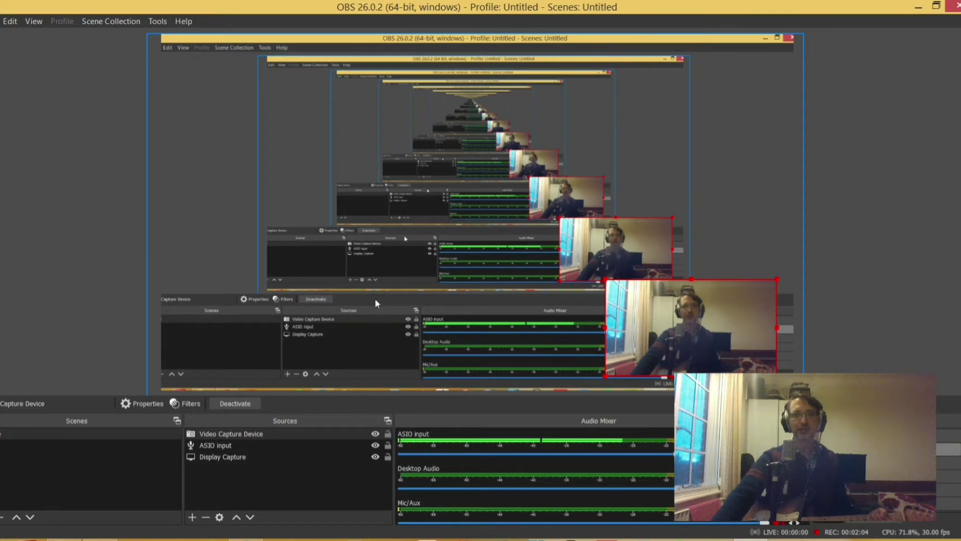
left_click(282, 443)
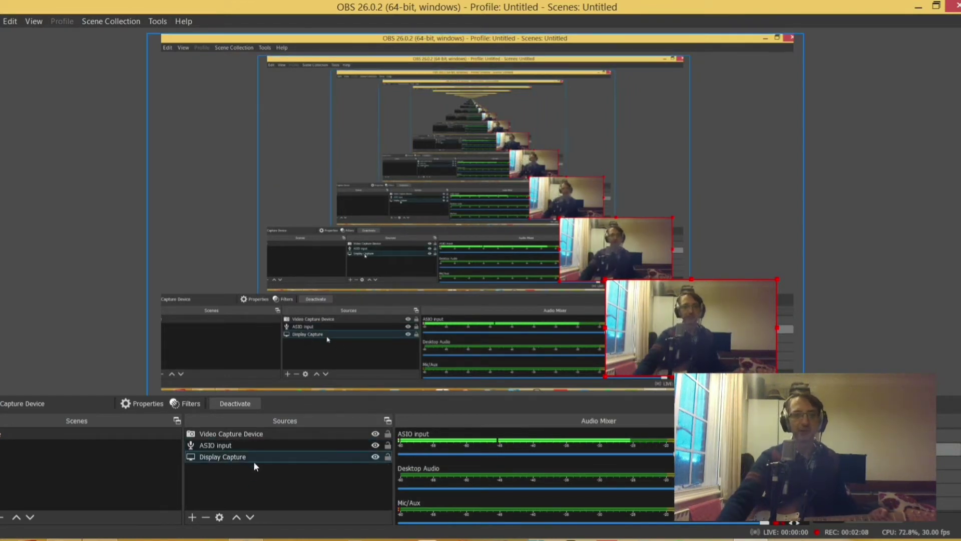
left_click(260, 476)
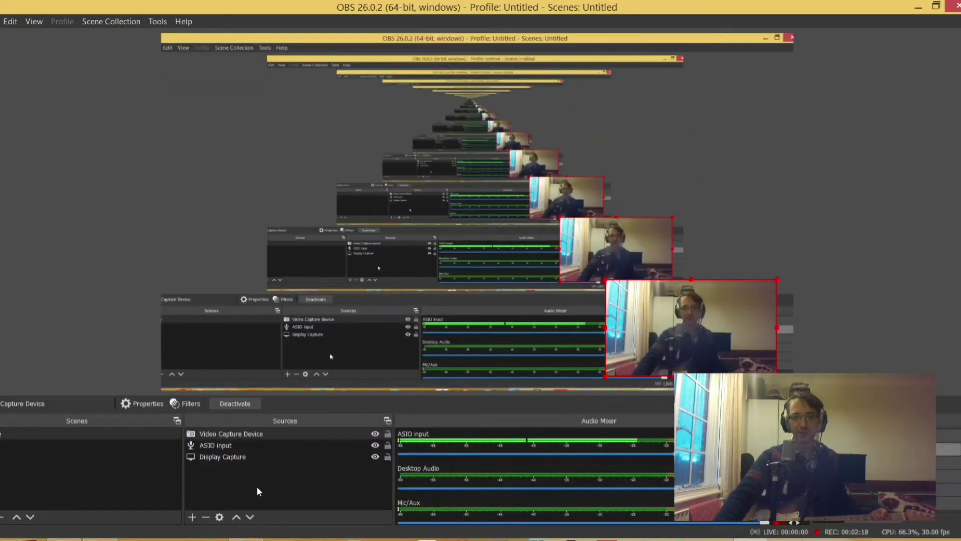
left_click(224, 458)
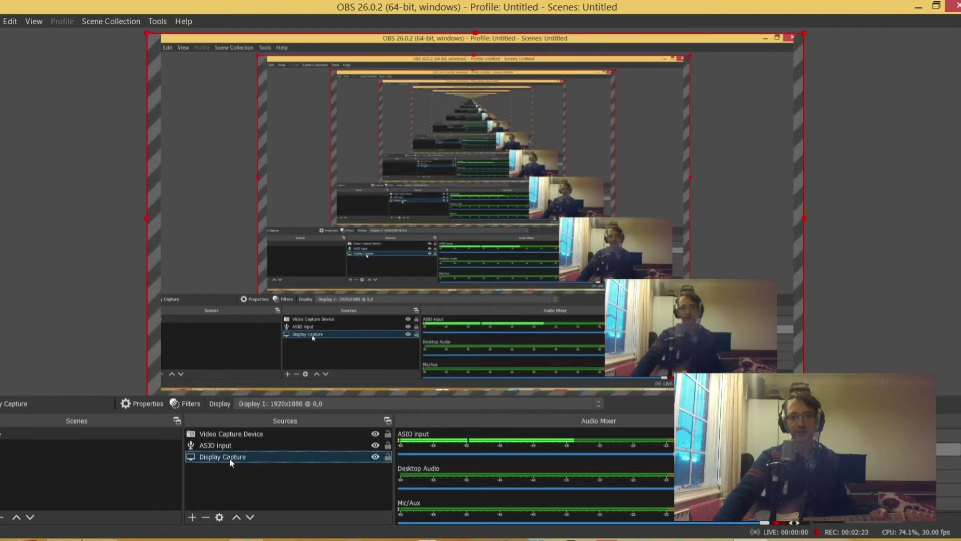
right_click(235, 486)
mouse_move(281, 407)
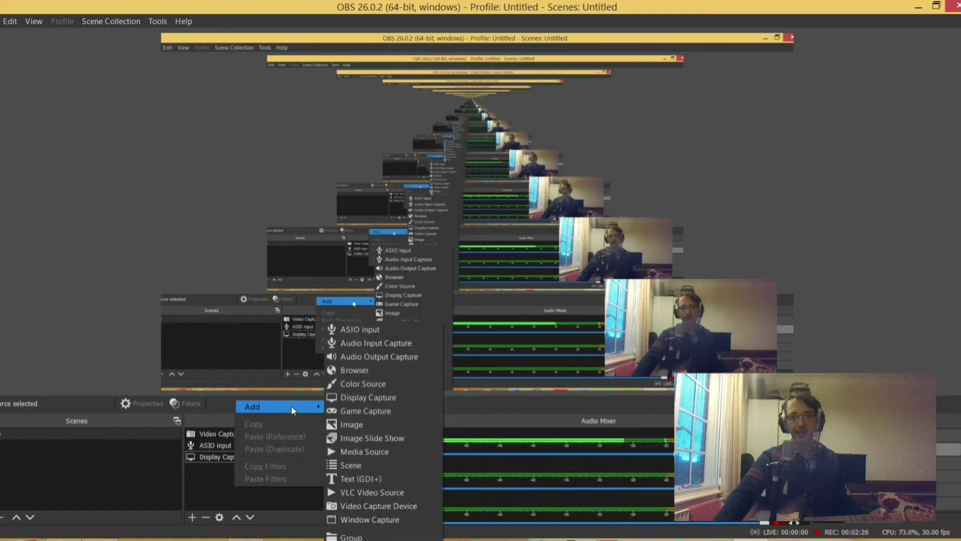
left_click(297, 443)
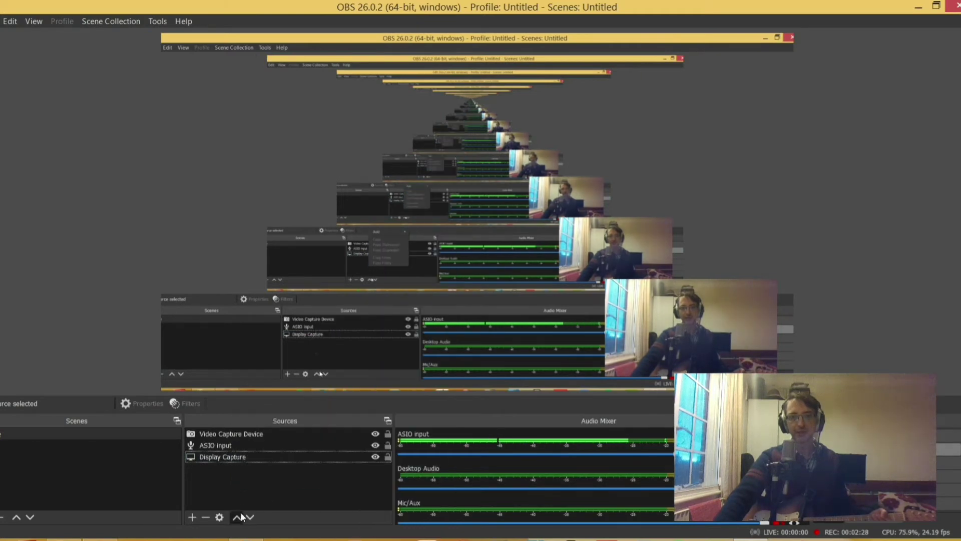
Check the Display Capture source's properties for the captured display and cursor option, and cancel without changes.
left_click(243, 456)
right_click(243, 456)
left_click(259, 449)
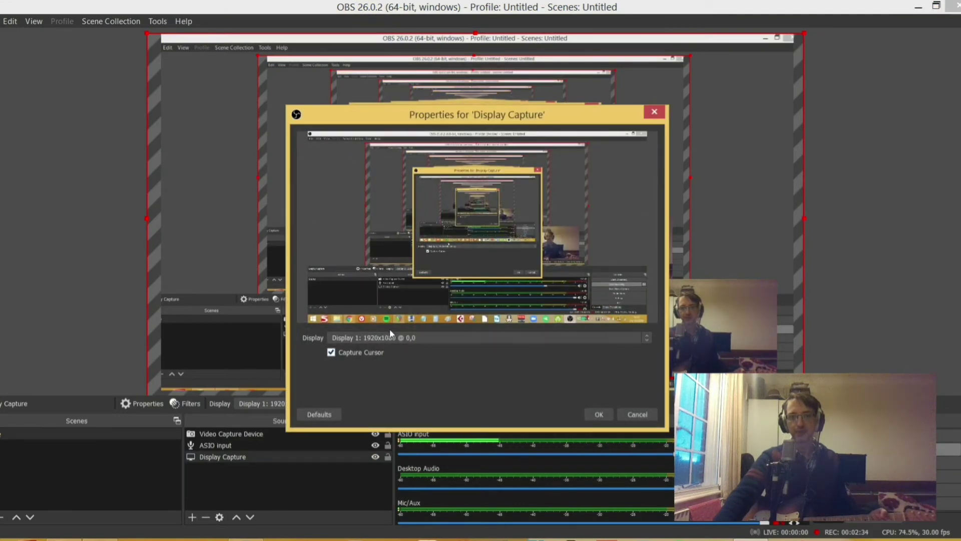
left_click(629, 414)
Find ASIO input among the source types that can be added, without adding another source.
left_click(241, 445)
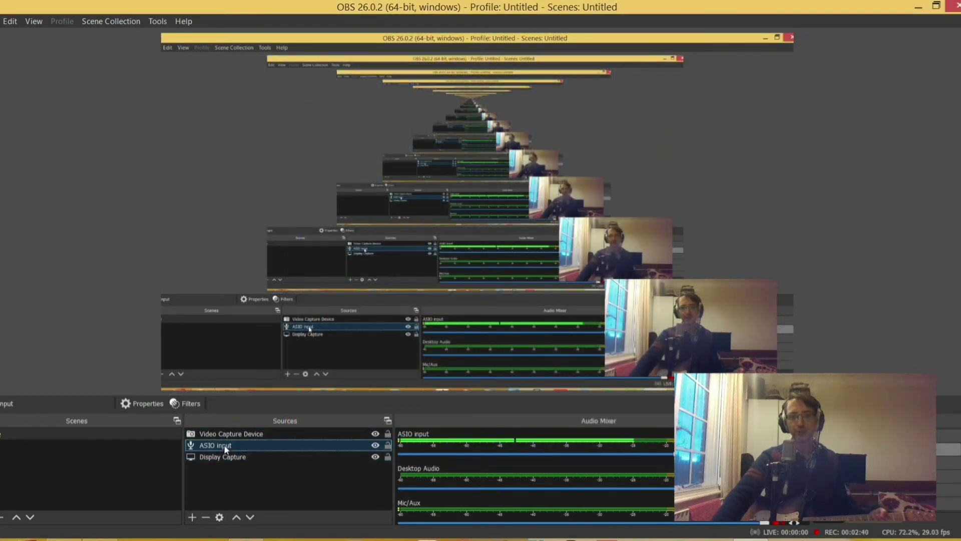
left_click(232, 476)
right_click(233, 478)
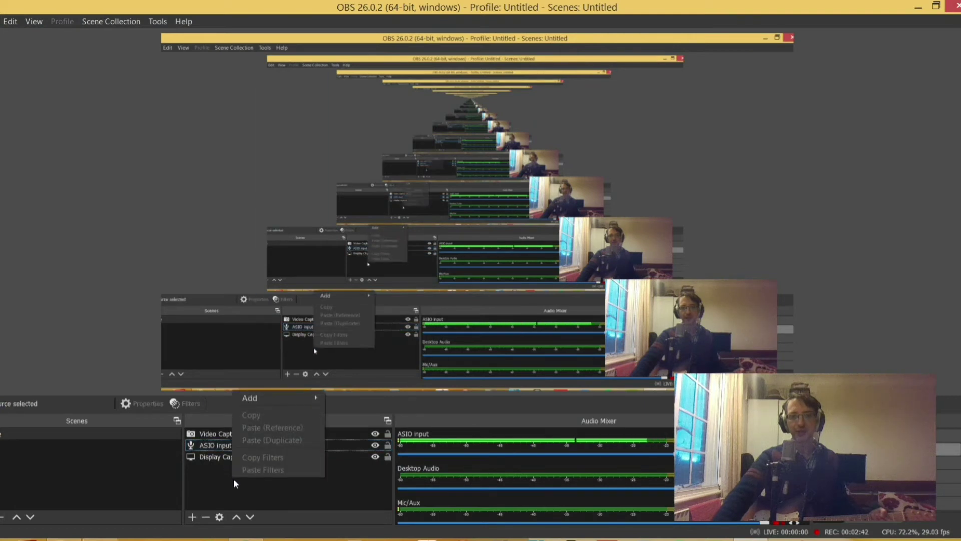
mouse_move(272, 401)
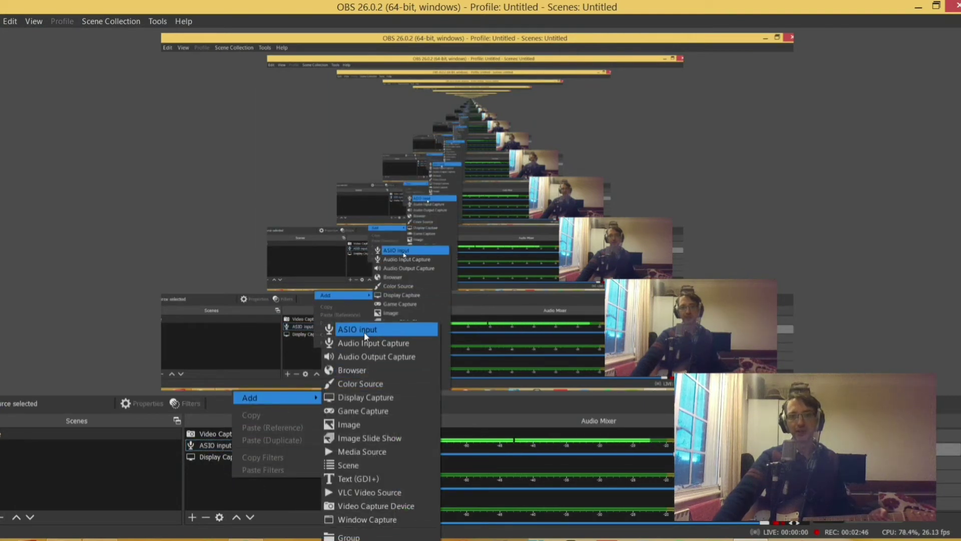
left_click(264, 498)
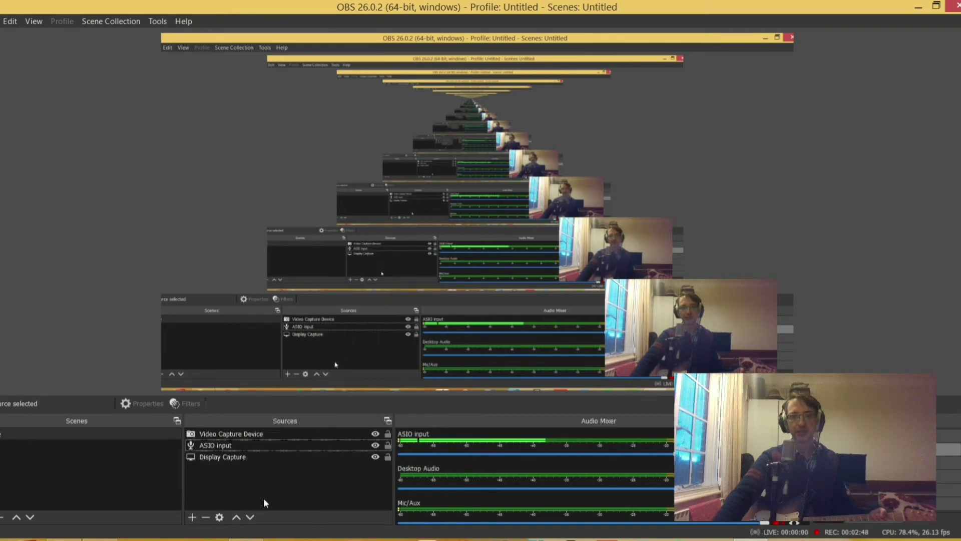
Choose ReaRoute ASIO (x64) as the device in the ASIO input source's properties and accept the settings.
left_click(245, 451)
left_click(244, 445)
right_click(245, 445)
key("Escape")
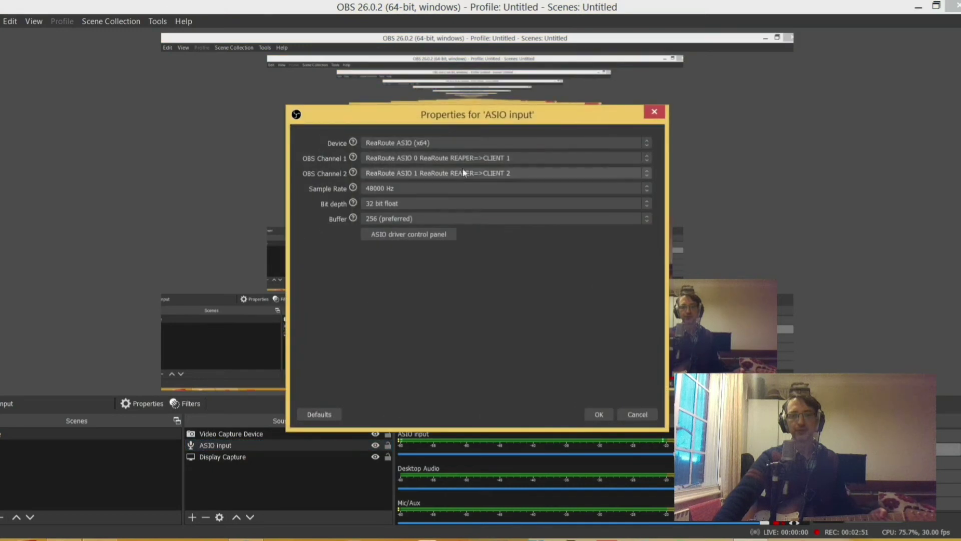
left_click(453, 142)
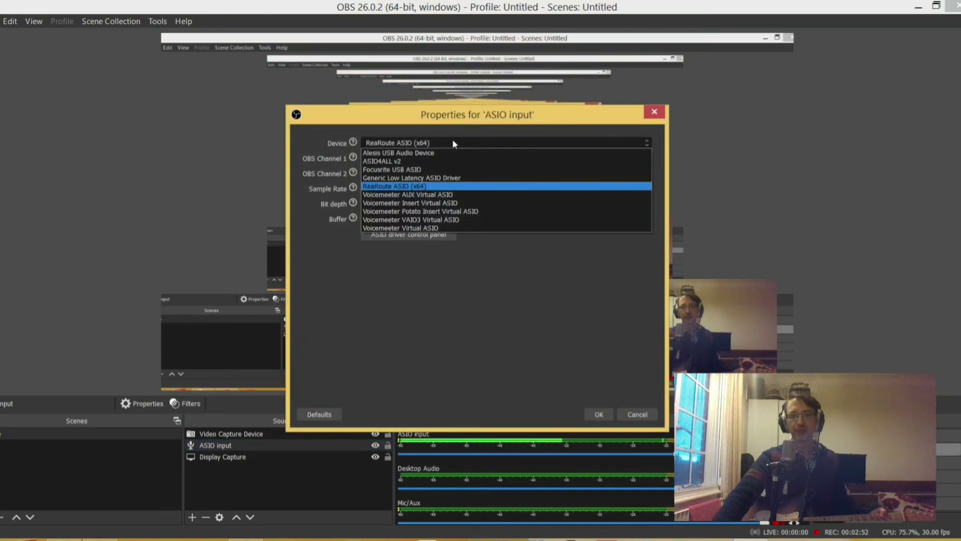
left_click(458, 186)
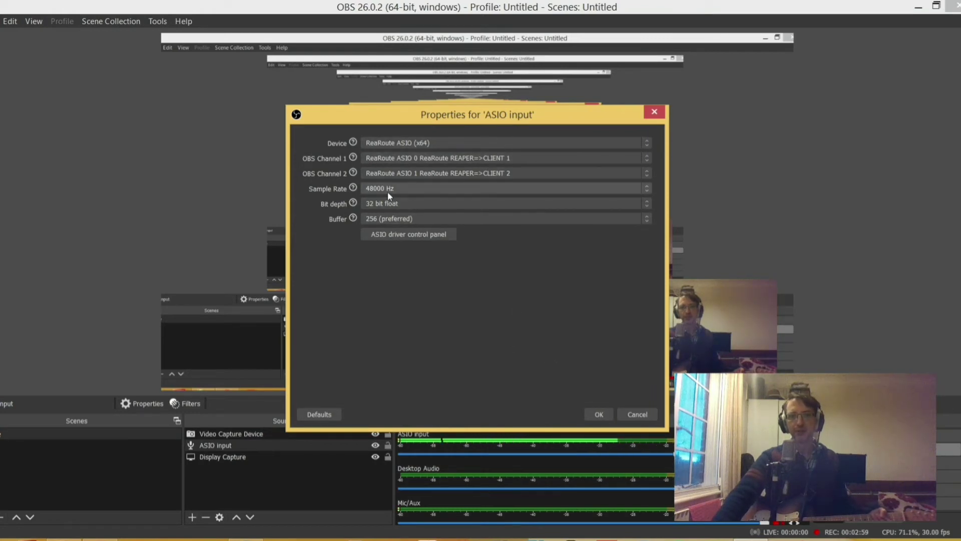
left_click(596, 415)
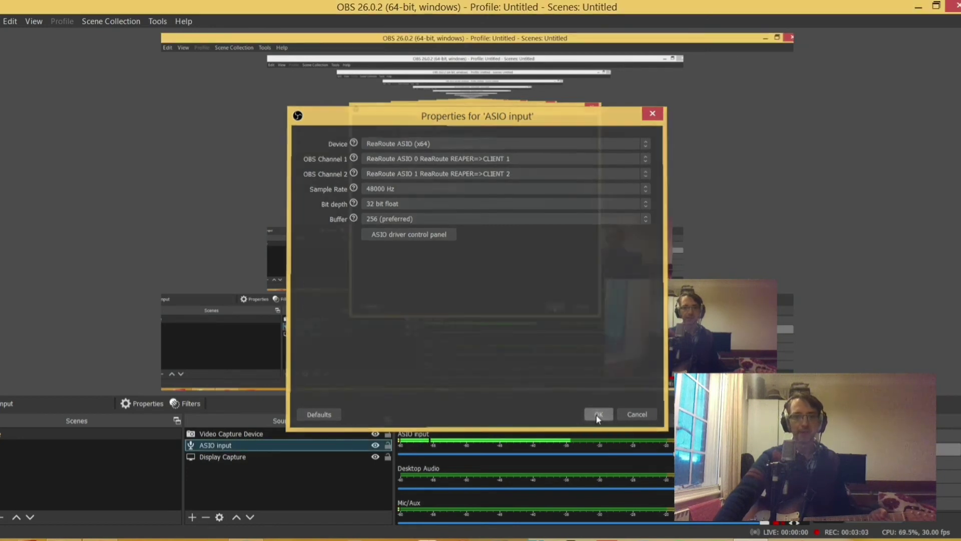
Check the camera device in the Video Capture Device source's properties and close them without changes.
left_click(286, 437)
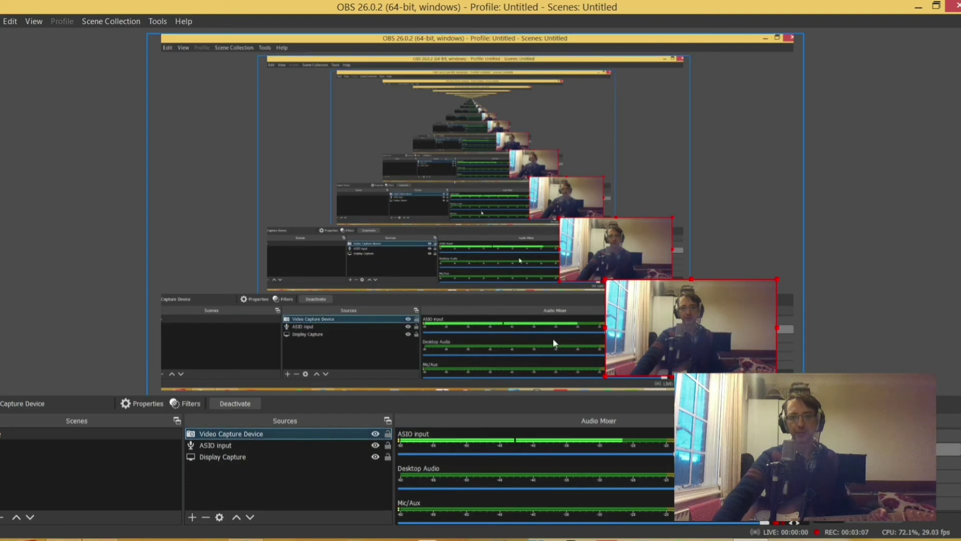
right_click(256, 434)
left_click(270, 426)
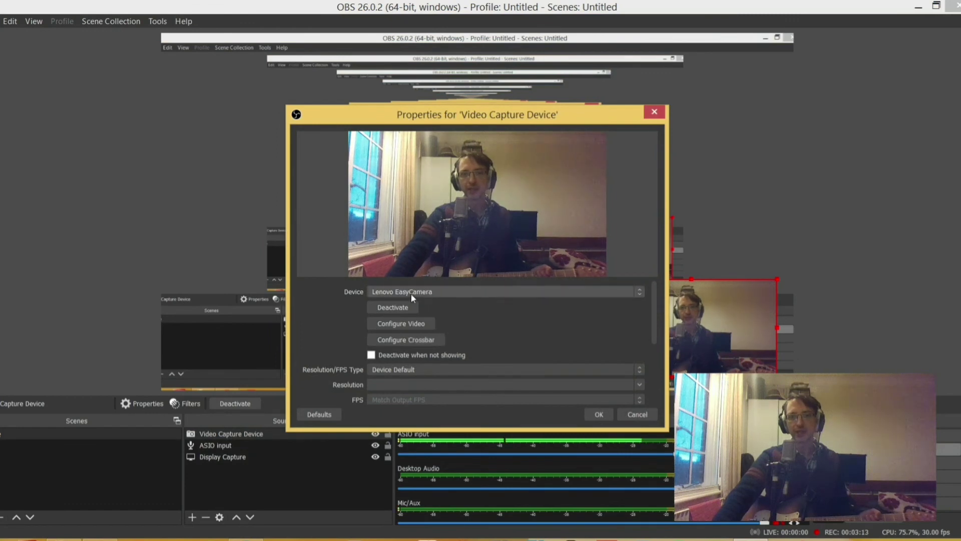
left_click(653, 112)
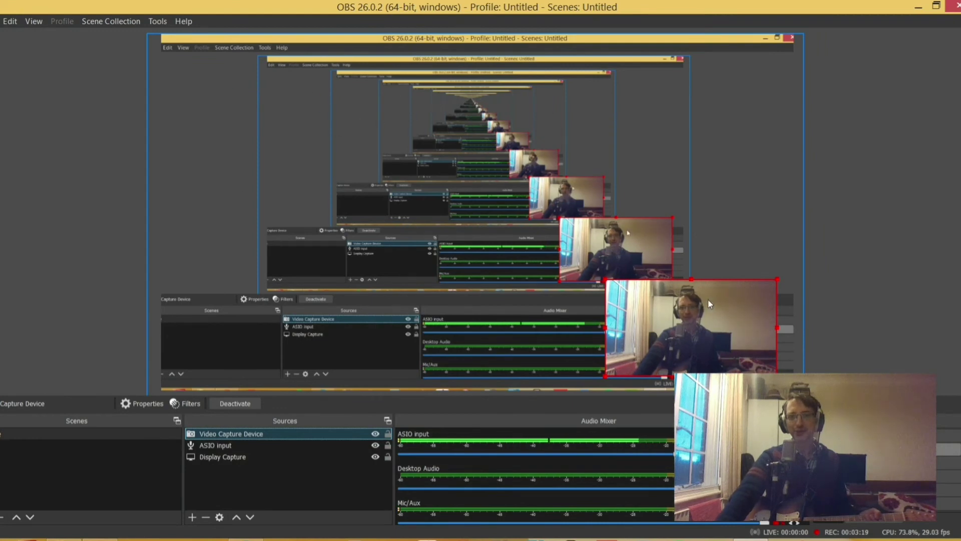
Shift the webcam picture slightly to the left and up in the preview canvas, and deselect it.
mouse_move(706, 306)
left_mouse_down()
mouse_move(703, 140)
mouse_move(624, 149)
mouse_move(693, 338)
mouse_move(690, 308)
left_mouse_up()
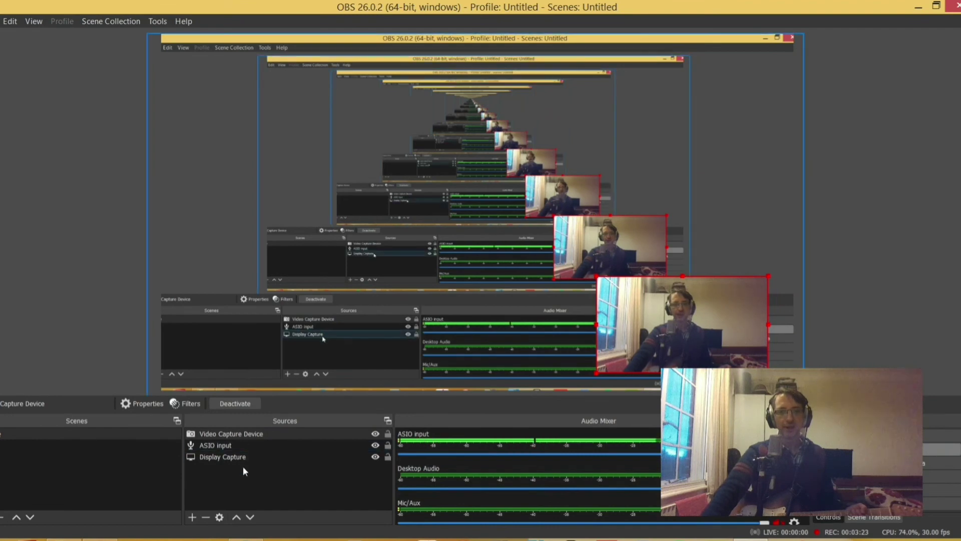
left_click(238, 488)
Look through the audio mixer channels, from ASIO input down to Video Capture Device.
left_click(242, 446)
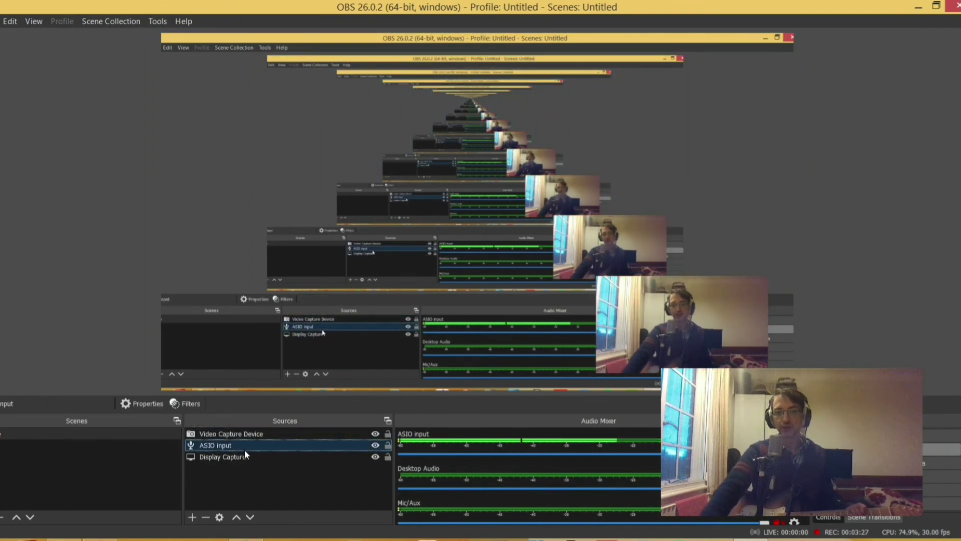
left_click(656, 454)
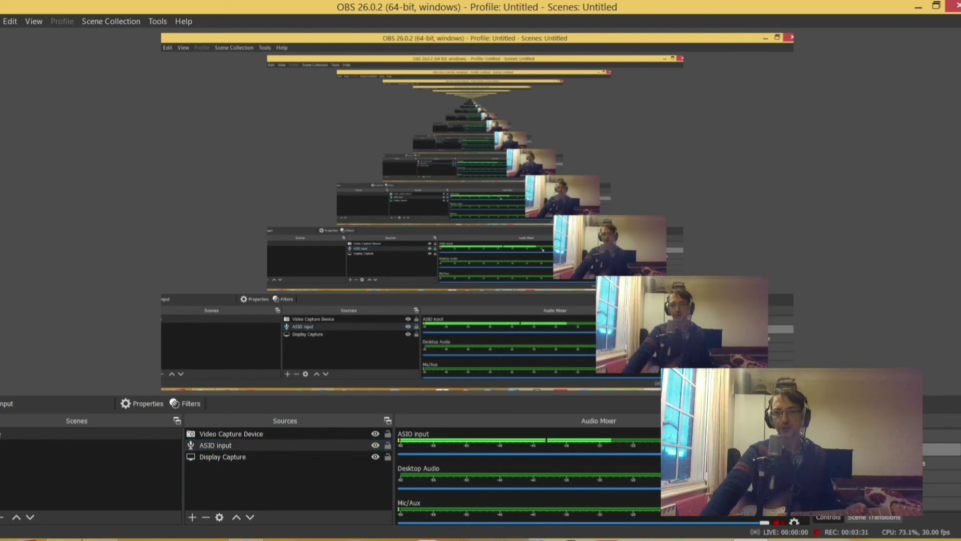
scroll(603, 502, "down", 2)
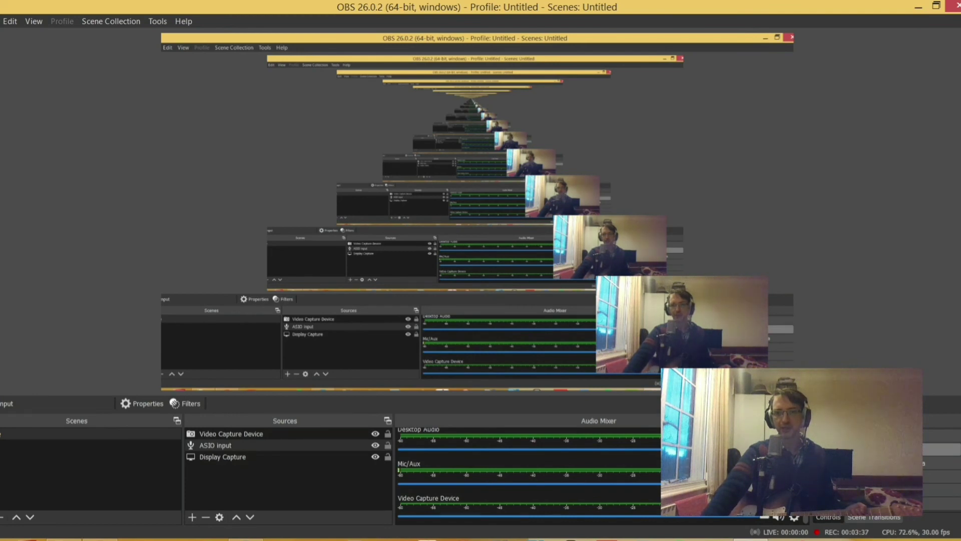
scroll(528, 475, "up", 2)
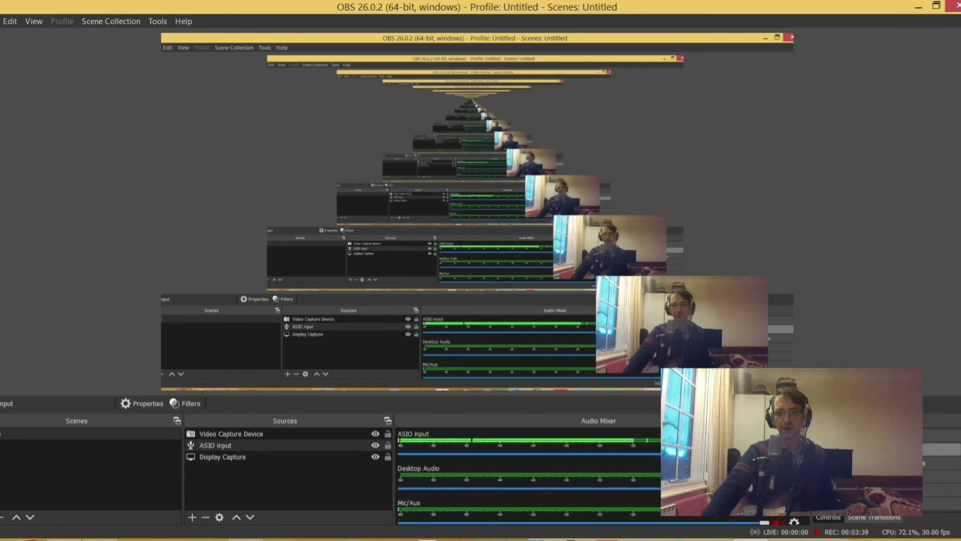